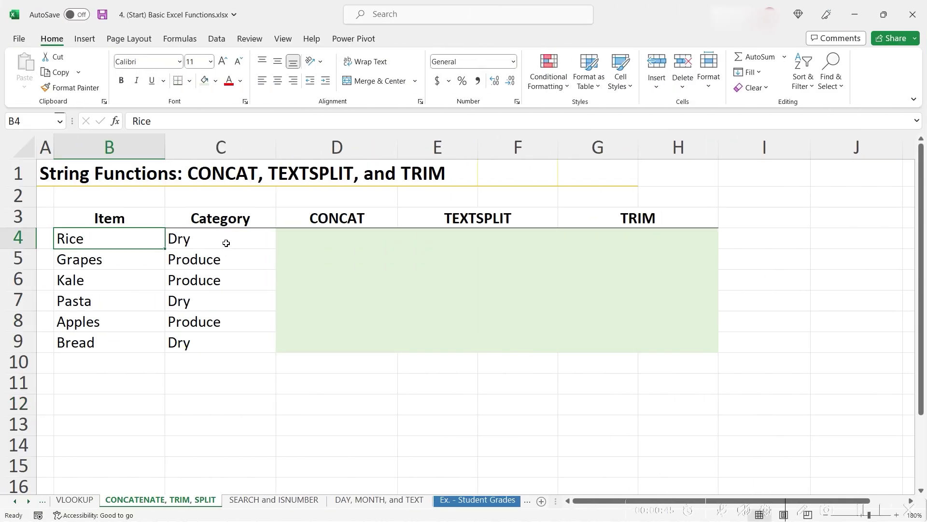
Step: Enter =CONCAT(B4:C4) in D4 so it shows RiceDry
{"action": "left_click", "coordinate": [226, 237], "text": "shift"}
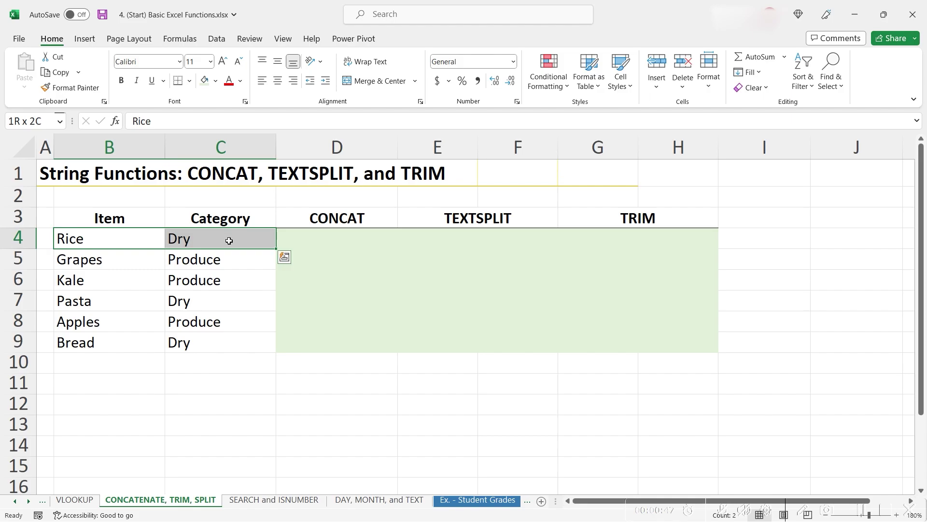
{"action": "left_click", "coordinate": [354, 231]}
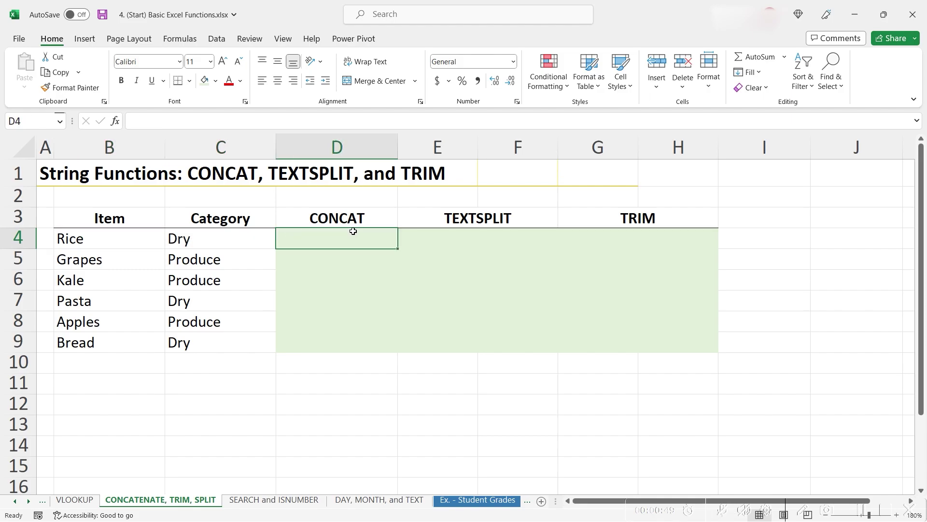
{"action": "type", "text": "=concat"}
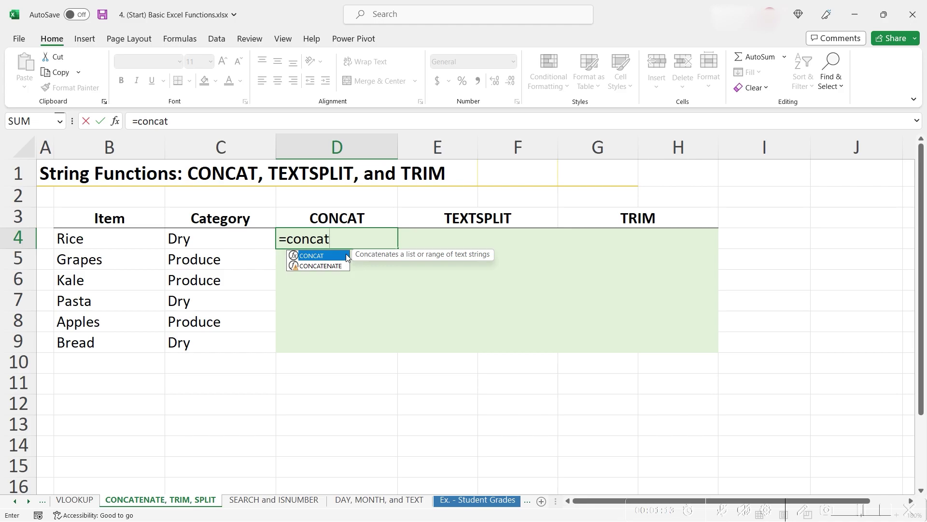
{"action": "type", "text": "("}
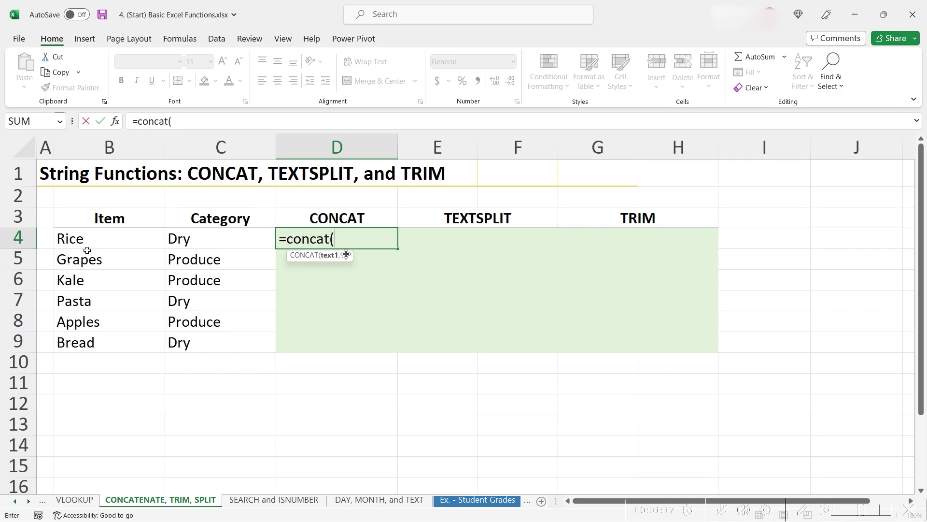
{"action": "left_click", "coordinate": [128, 238]}
{"action": "left_click_drag", "start_coordinate": [219, 243], "coordinate": [219, 244]}
{"action": "type", "text": ")"}
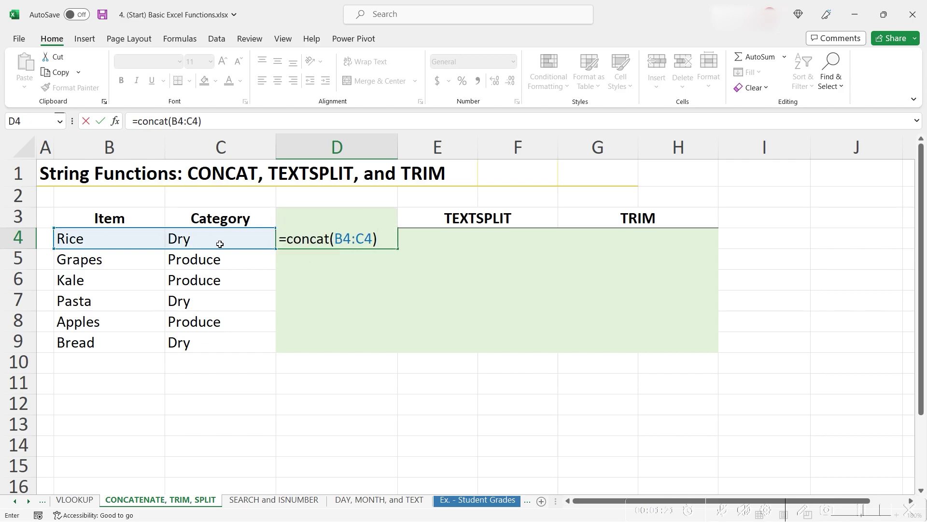
{"action": "key", "text": "Return"}
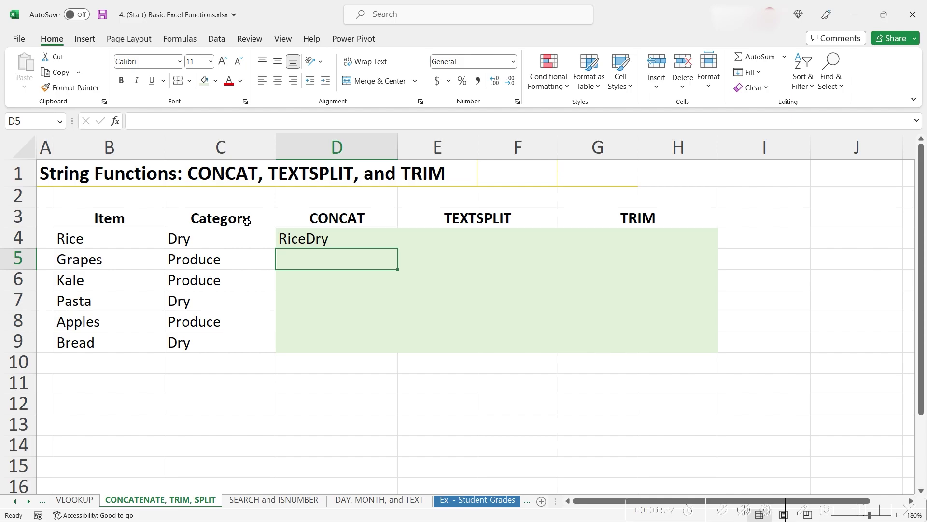
{"action": "left_click", "coordinate": [294, 239]}
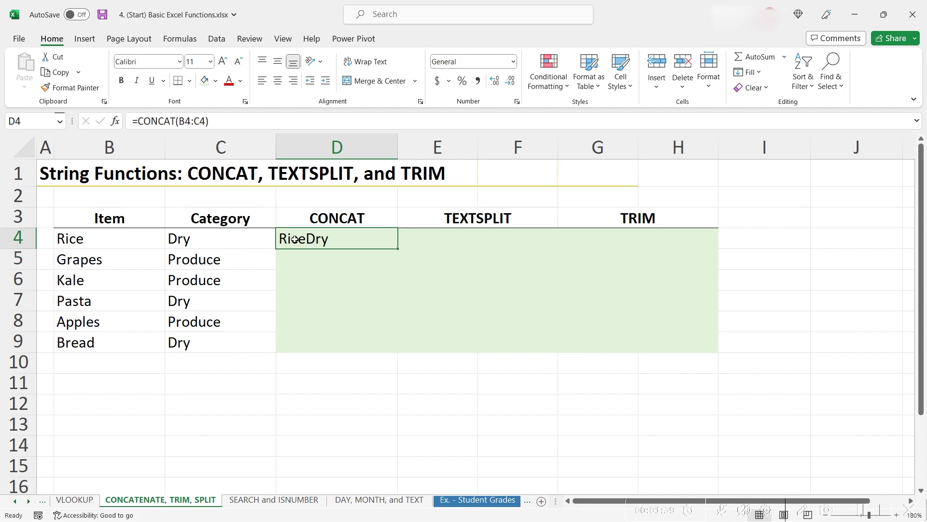
Step: Rewrite D4 as =CONCAT(B4, " - ", C4) so it displays Rice - Dry
{"action": "key", "text": "F2"}
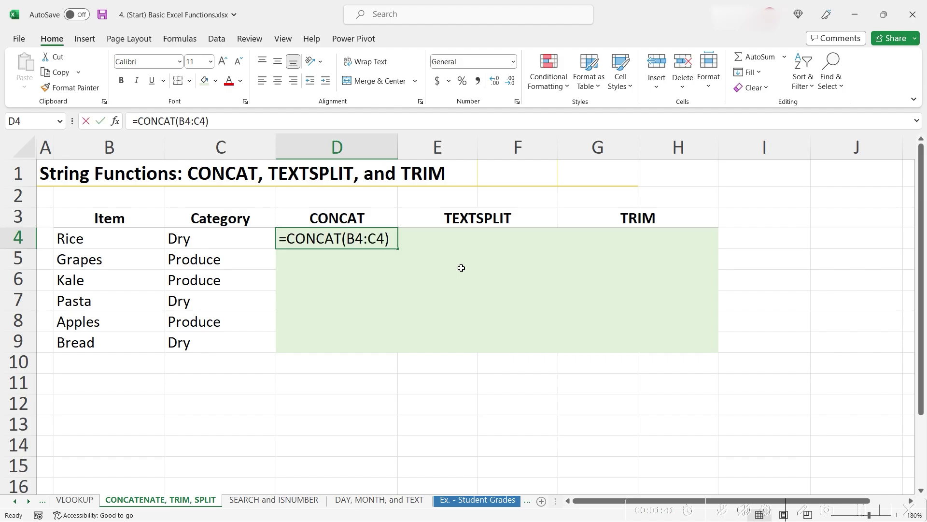
{"action": "key", "text": "Escape"}
{"action": "type", "text": "=concat"}
{"action": "key", "text": "Tab"}
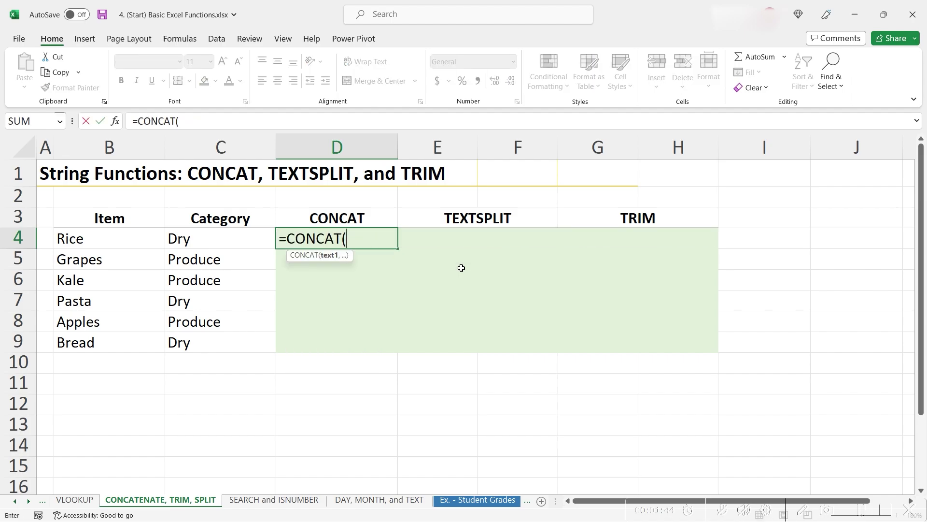
{"action": "left_click", "coordinate": [118, 243]}
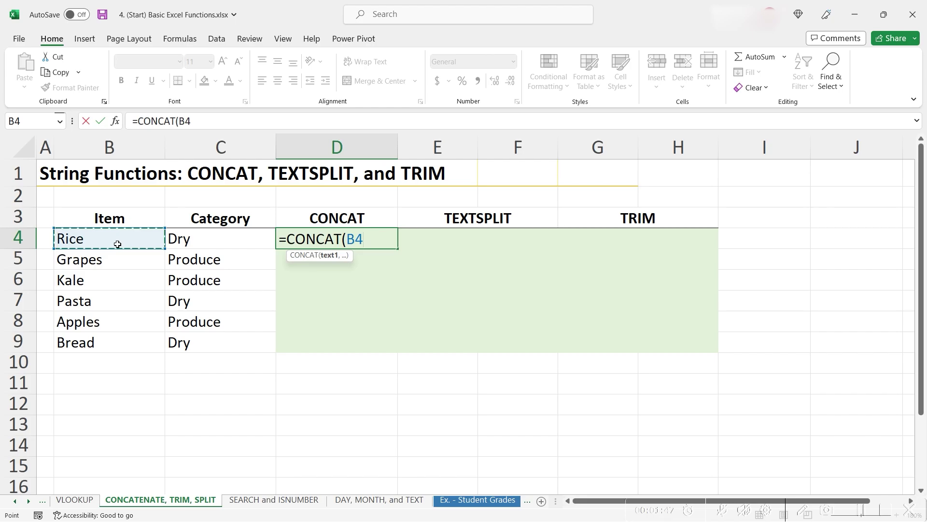
{"action": "type", "text": ","}
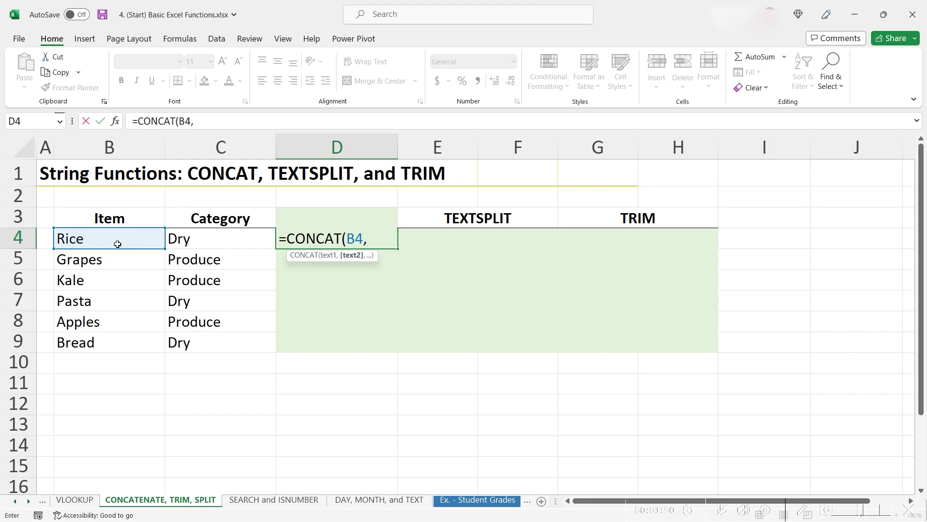
{"action": "type", "text": " \" - \""}
{"action": "type", "text": ","}
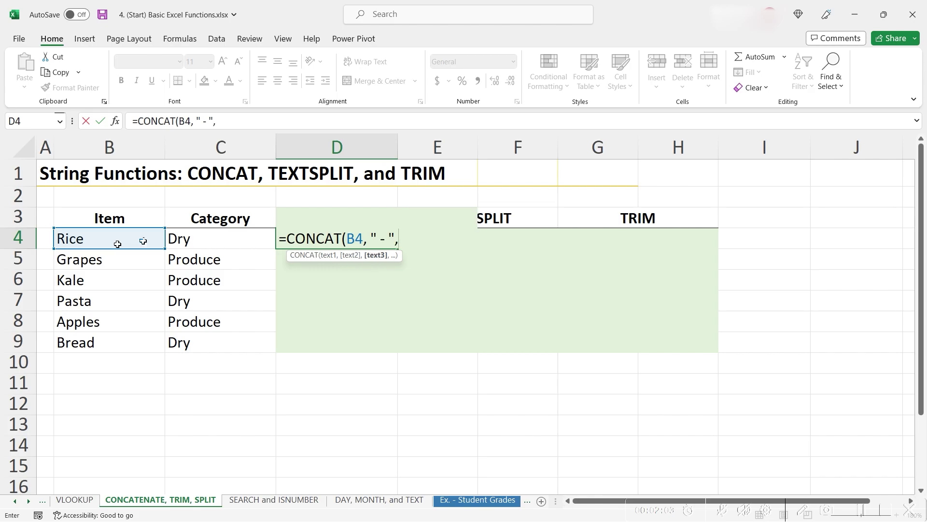
{"action": "left_click", "coordinate": [207, 237]}
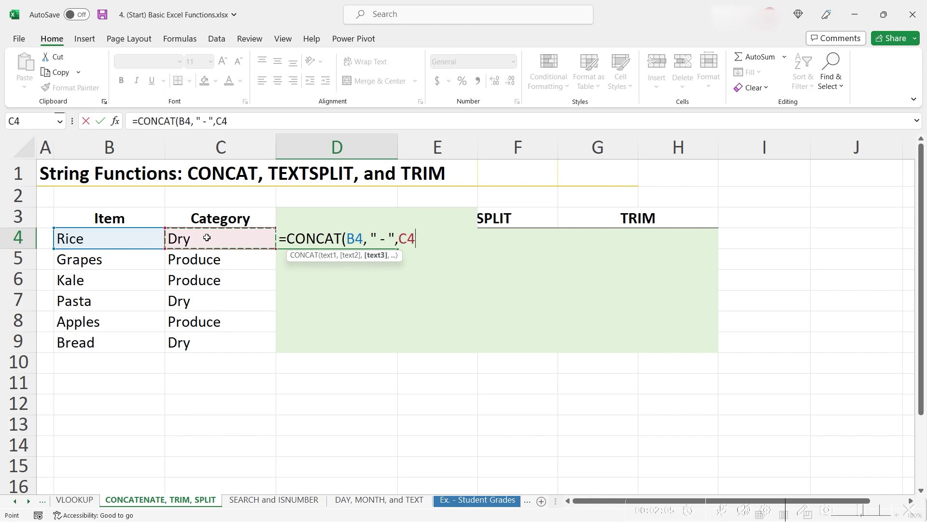
{"action": "type", "text": ")"}
{"action": "key", "text": "Return"}
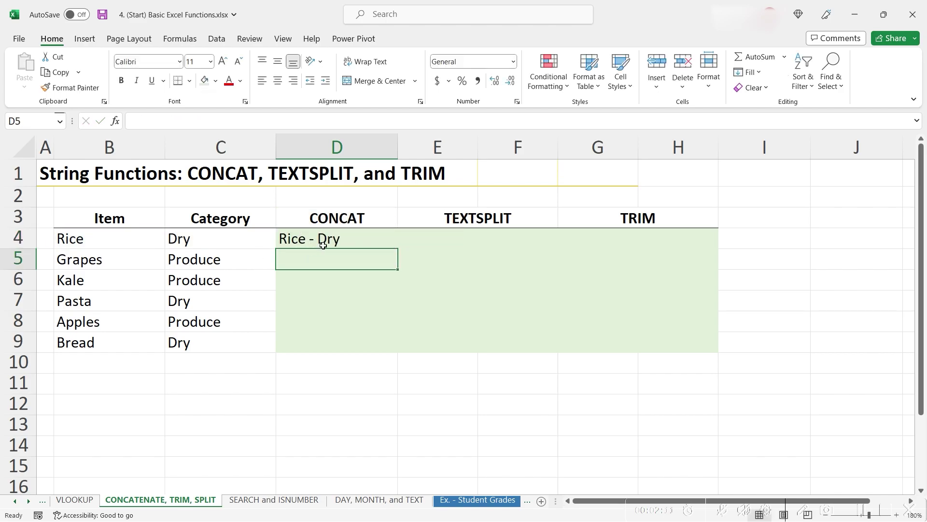
{"action": "left_click", "coordinate": [384, 241]}
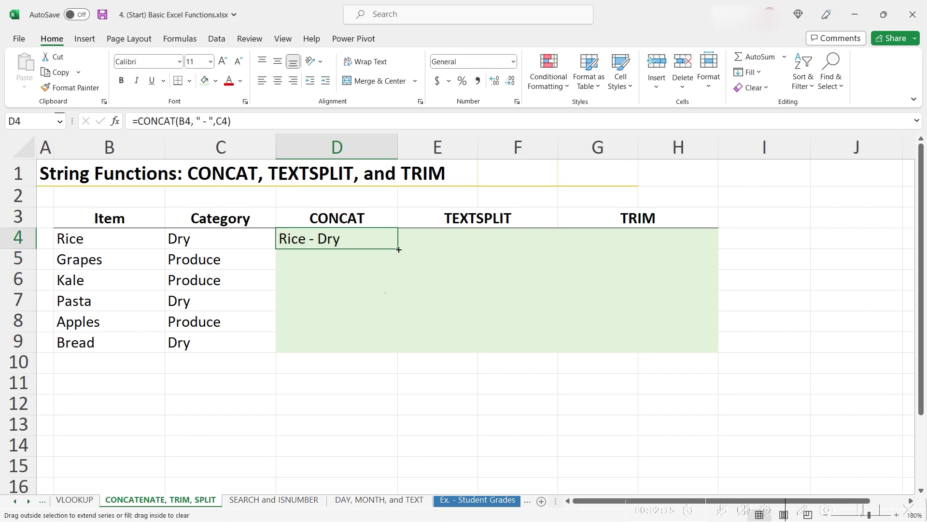
Step: Fill D4's CONCAT formula down to D9, ending with Bread - Dry
{"action": "left_click_drag", "start_coordinate": [399, 249], "coordinate": [385, 343]}
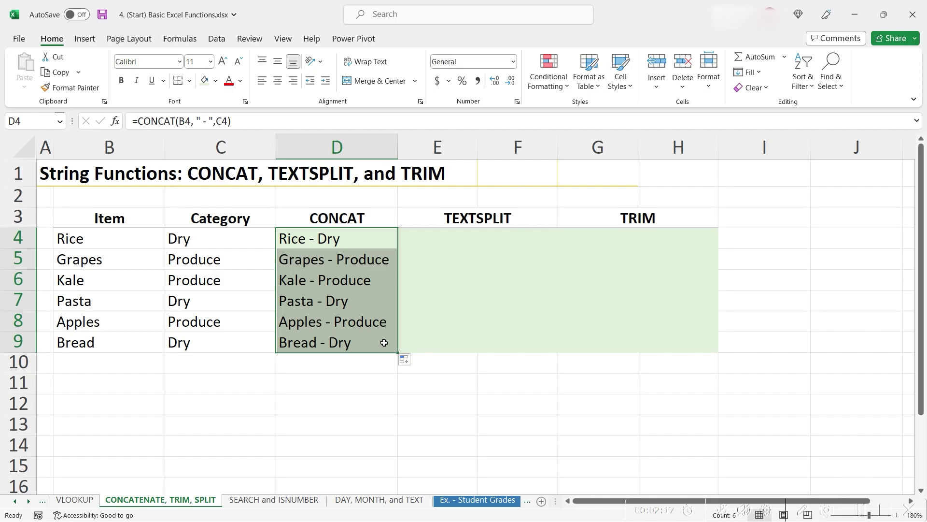
{"action": "left_click_drag", "start_coordinate": [334, 246], "coordinate": [364, 340]}
Step: Enter =TEXTSPLIT(D4, "-") in E4, spilling Rice and Dry into E4:F4
{"action": "left_click", "coordinate": [452, 236]}
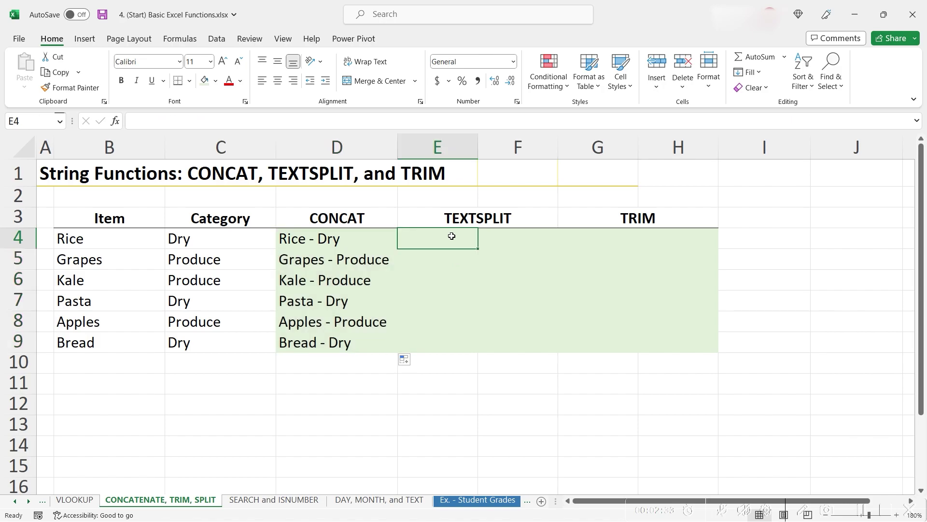
{"action": "type", "text": "=text"}
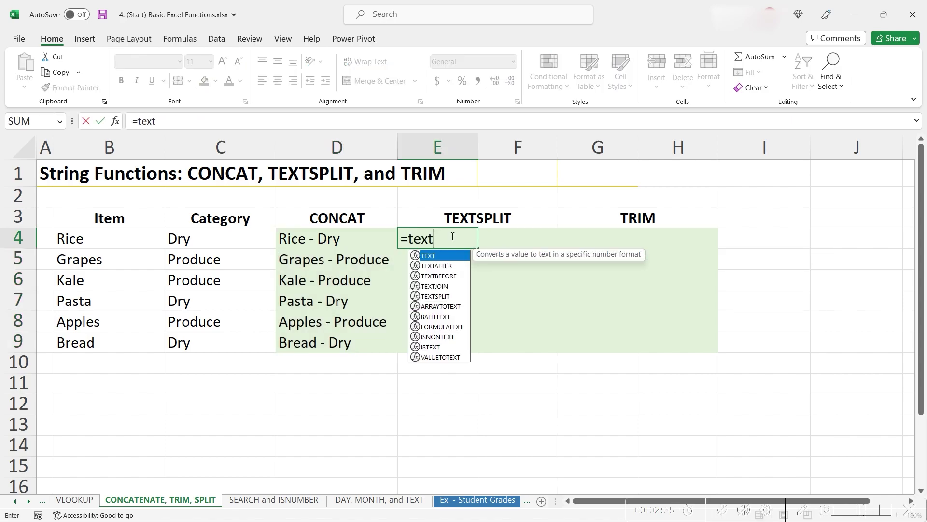
{"action": "type", "text": "split"}
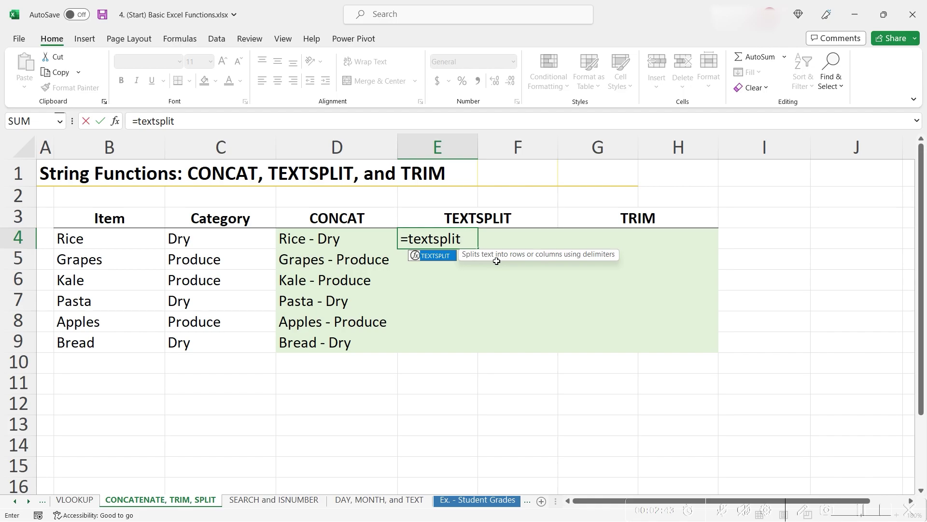
{"action": "type", "text": "("}
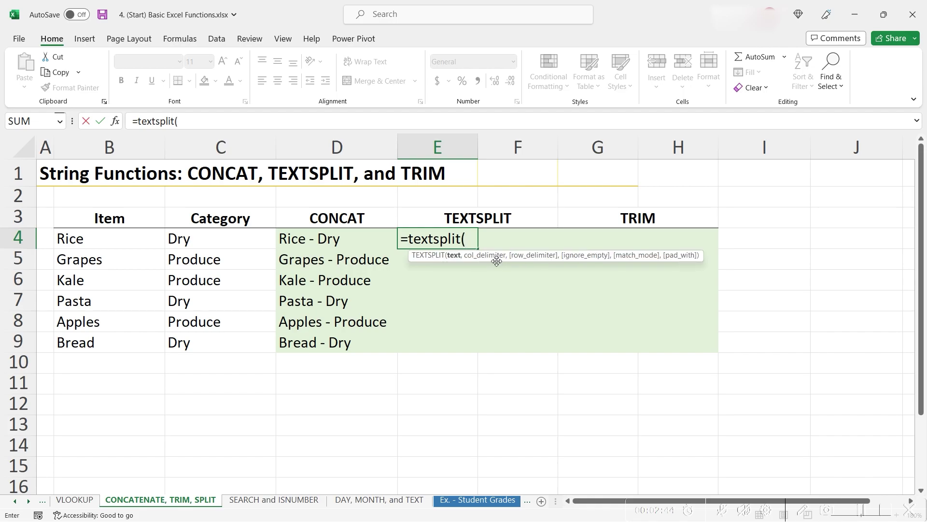
{"action": "left_click", "coordinate": [362, 235]}
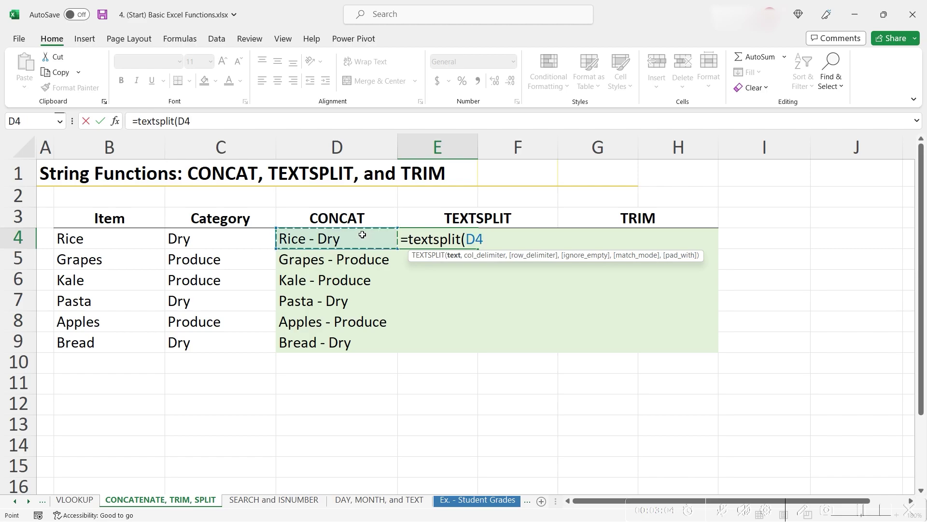
{"action": "type", "text": ", \""}
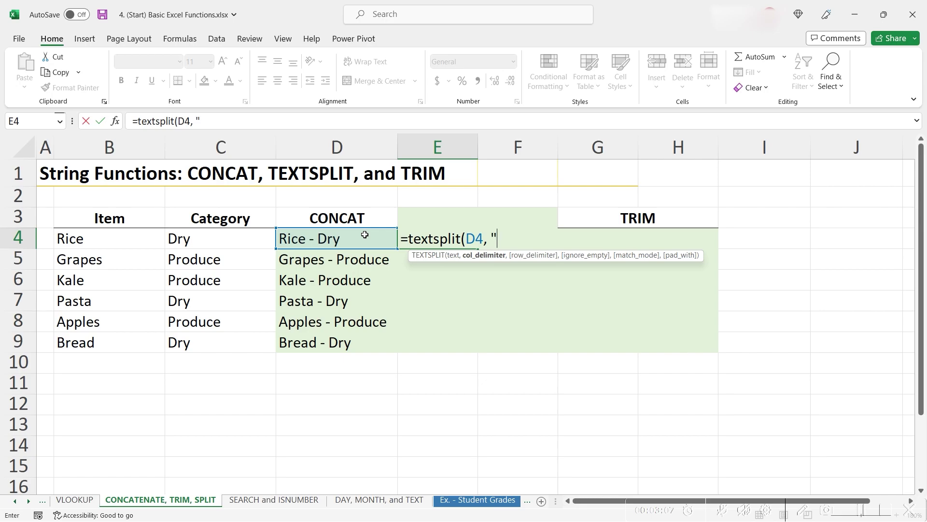
{"action": "type", "text": "-\")"}
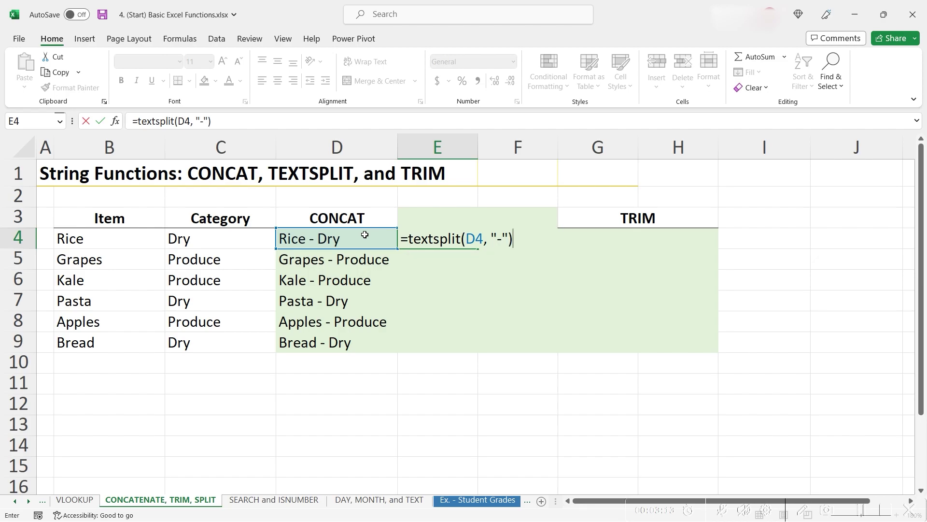
{"action": "key", "text": "ctrl+Return"}
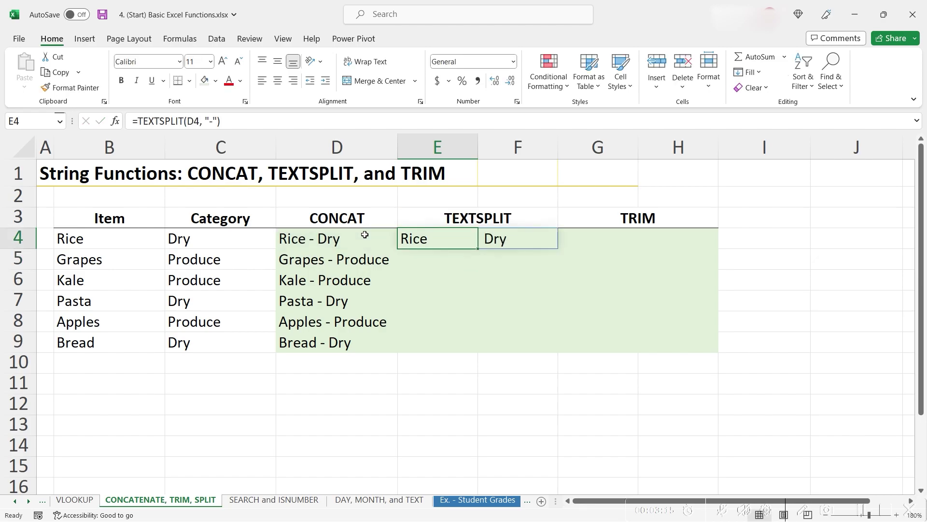
Step: Change E4 to =TEXTSPLIT(D4, ,"-") so Rice and Dry spill down E4:E5
{"action": "key", "text": "shift+Right"}
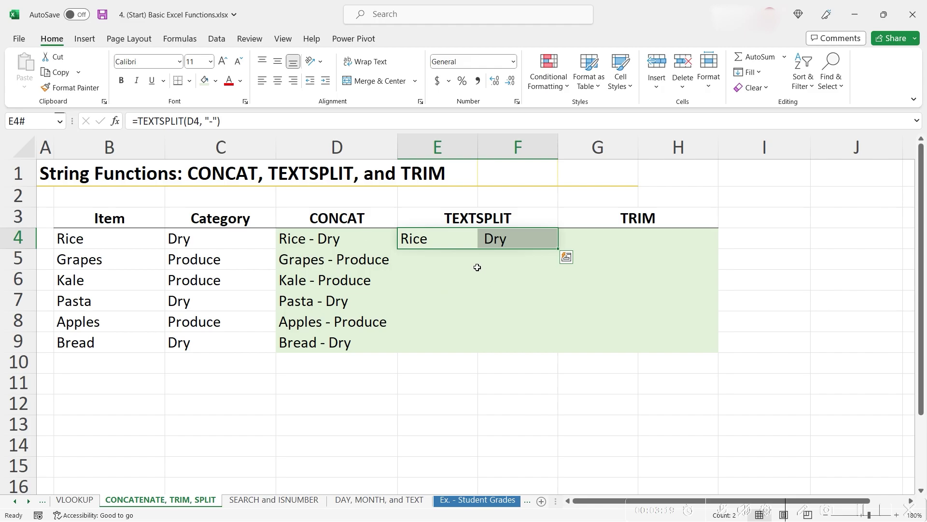
{"action": "left_click", "coordinate": [444, 242]}
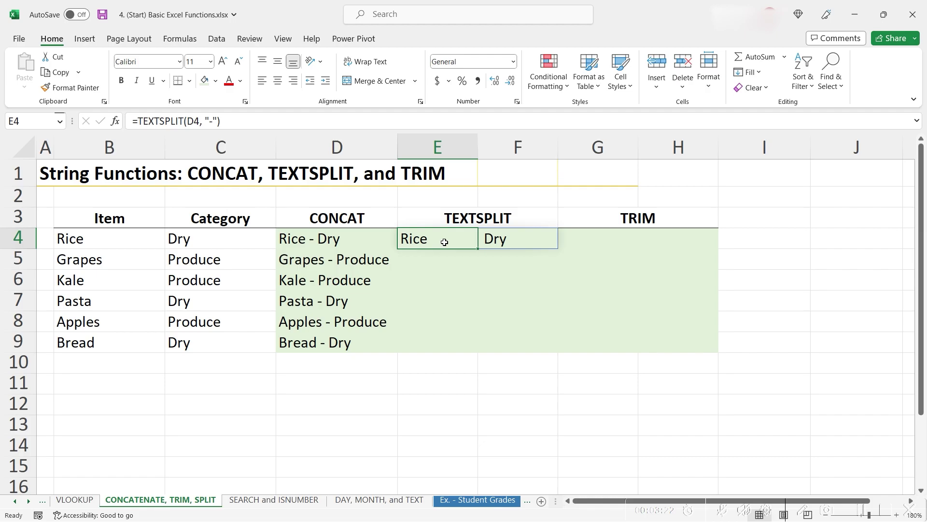
{"action": "key", "text": "F2"}
{"action": "left_click", "coordinate": [505, 238]}
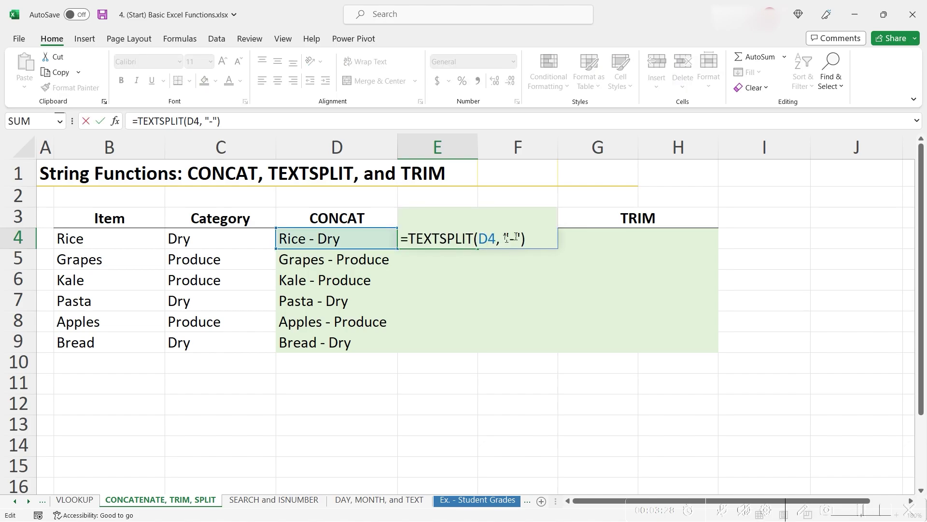
{"action": "type", "text": ","}
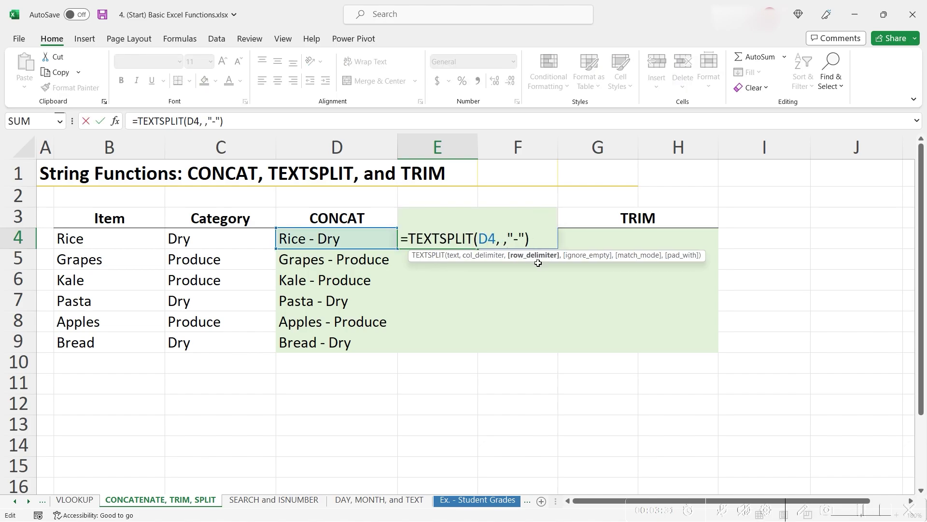
{"action": "left_click_drag", "start_coordinate": [525, 236], "coordinate": [510, 233]}
{"action": "key", "text": "Return"}
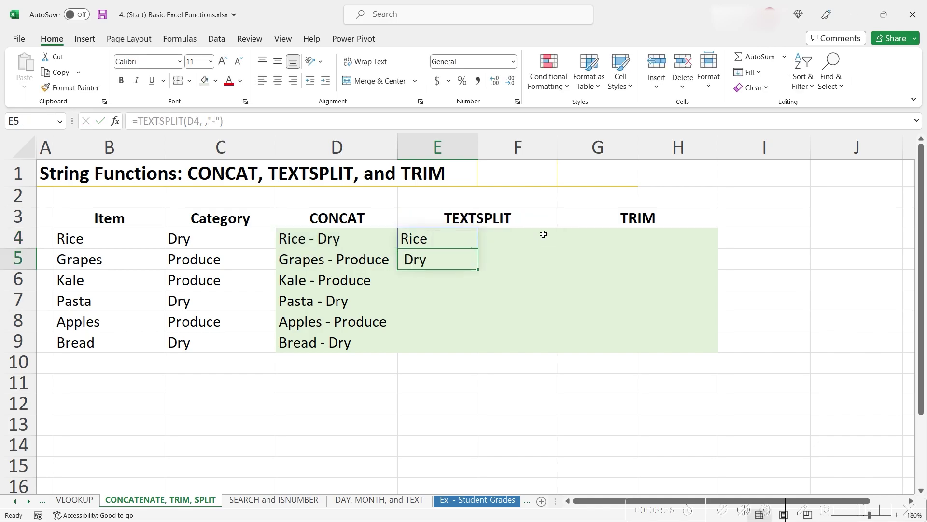
Step: Revert E4 to =TEXTSPLIT(D4,"-") and fill E4:F4 down through row 9
{"action": "left_click", "coordinate": [449, 243]}
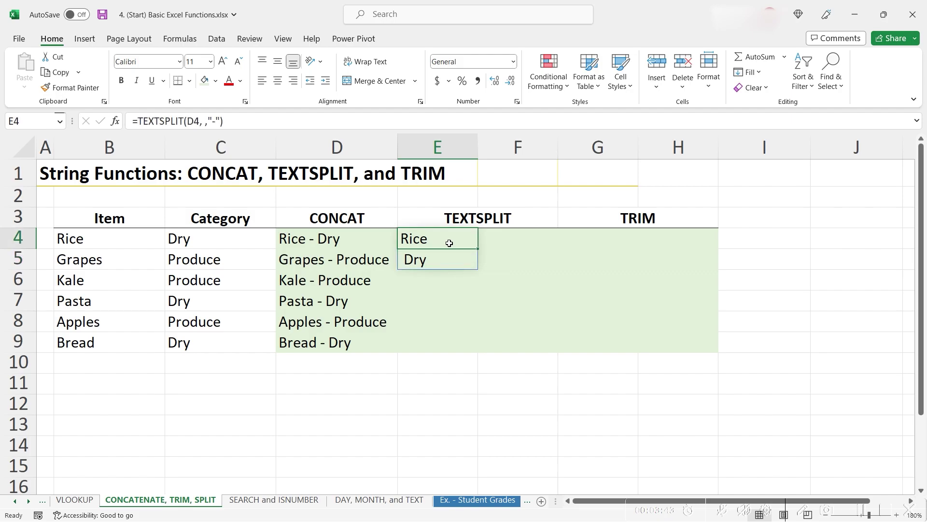
{"action": "double_click", "coordinate": [450, 243]}
{"action": "left_click", "coordinate": [525, 240]}
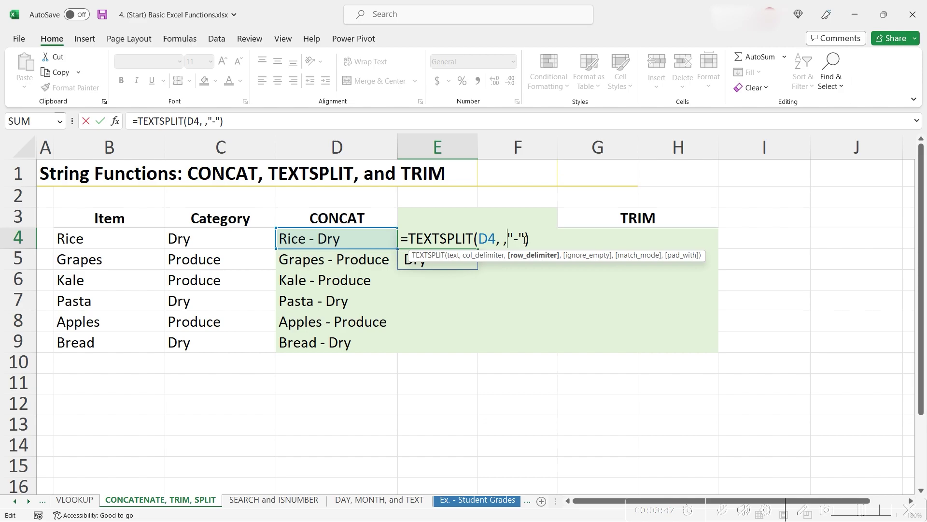
{"action": "key", "text": "BackSpace"}
{"action": "key", "text": "BackSpace"}
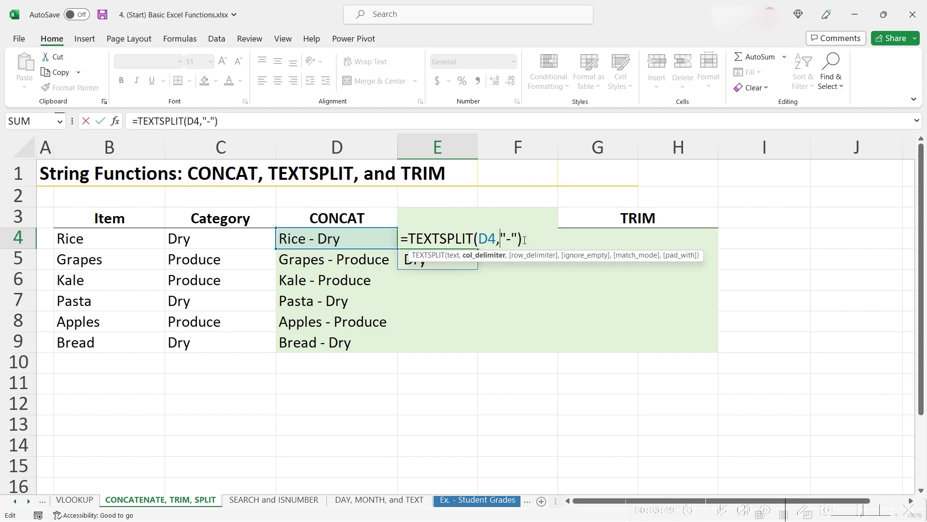
{"action": "key", "text": "Return"}
{"action": "left_click_drag", "start_coordinate": [425, 244], "coordinate": [562, 345]}
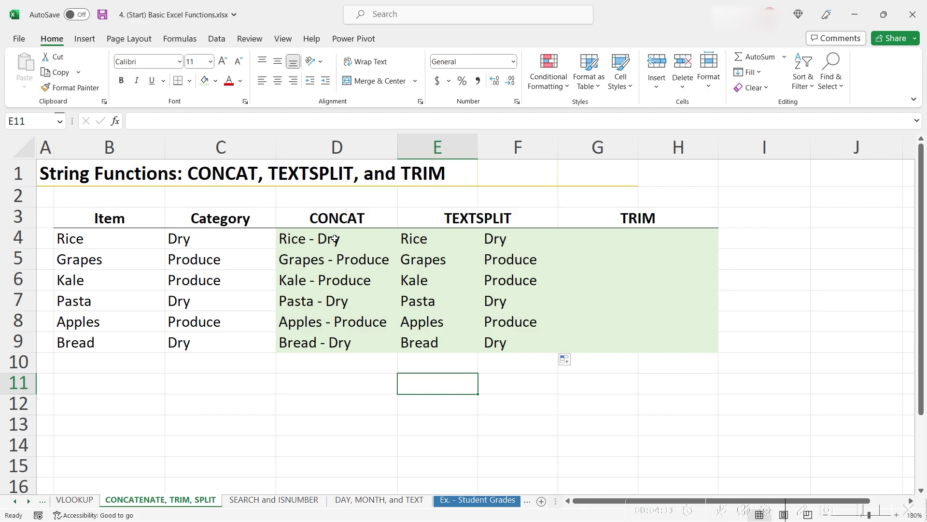
Step: Copy D4:F9 and paste it back over itself as values only
{"action": "left_click", "coordinate": [334, 238]}
{"action": "left_click", "coordinate": [489, 344], "text": "shift"}
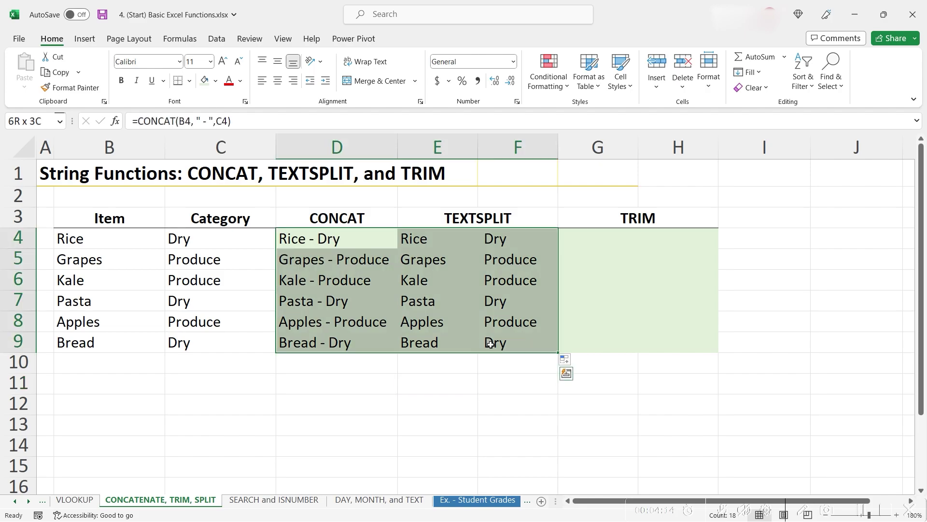
{"action": "key", "text": "ctrl+c"}
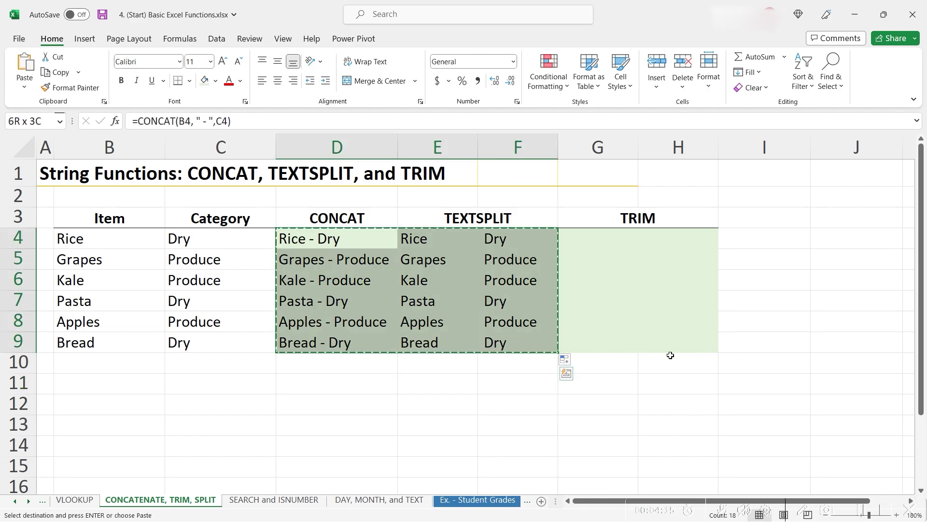
{"action": "key", "text": "alt+h"}
{"action": "key", "text": "v"}
{"action": "key", "text": "v"}
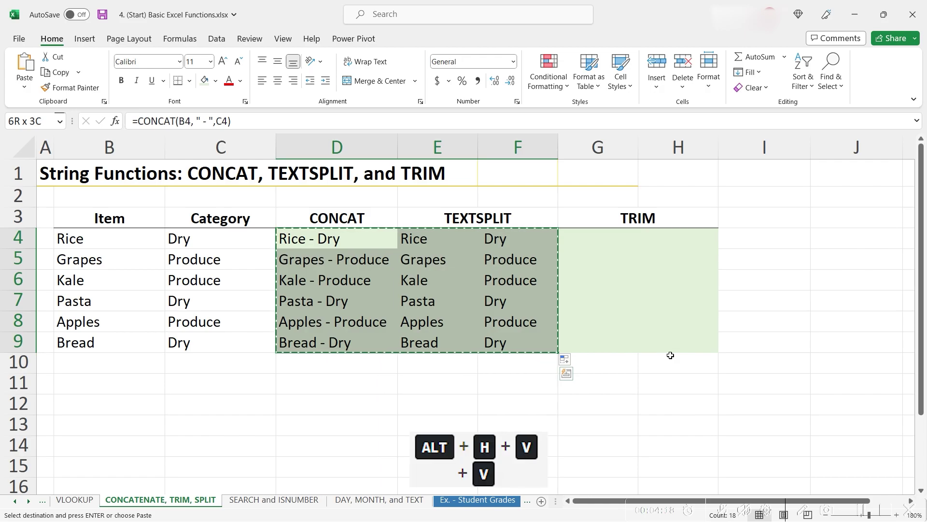
{"action": "key", "text": "alt"}
{"action": "key", "text": "h"}
{"action": "key", "text": "v"}
{"action": "key", "text": "v"}
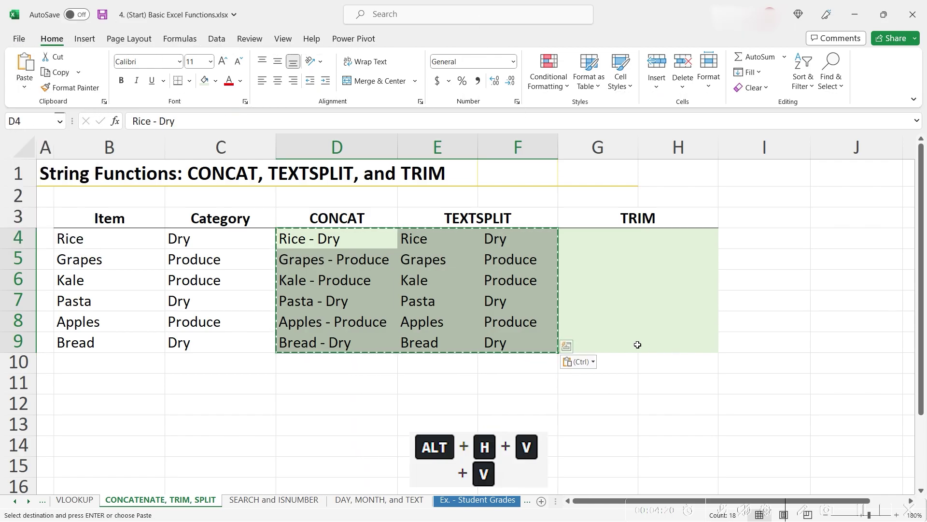
{"action": "left_click", "coordinate": [520, 322]}
{"action": "left_click", "coordinate": [458, 324]}
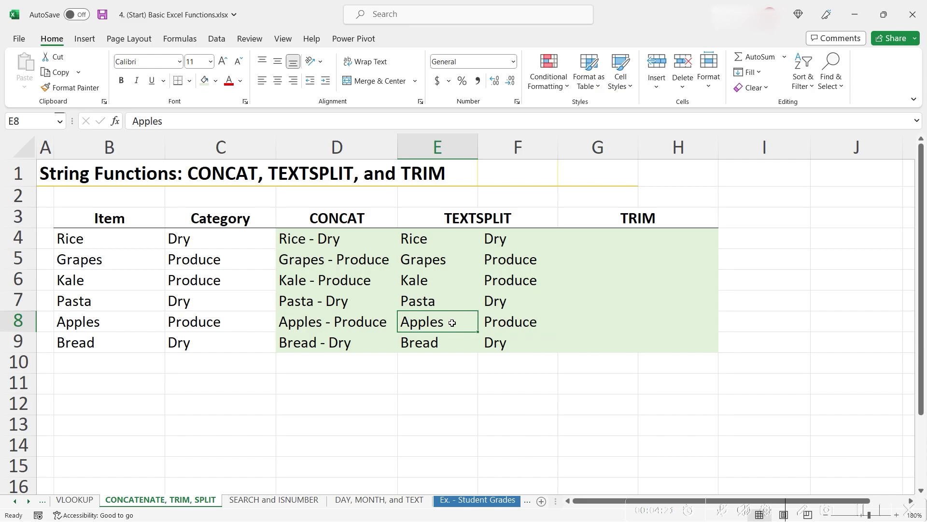
{"action": "left_click", "coordinate": [435, 295]}
{"action": "left_click", "coordinate": [435, 273]}
{"action": "key", "text": "F2"}
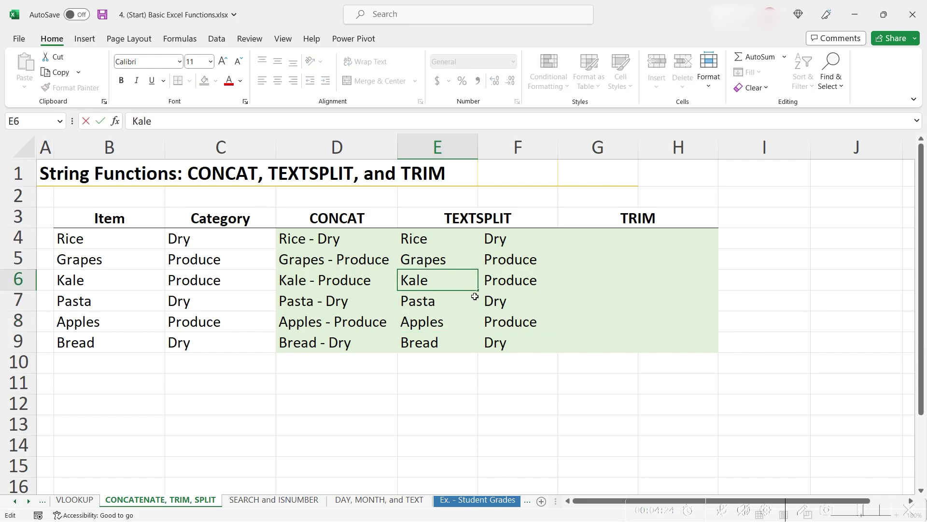
{"action": "left_click", "coordinate": [457, 345]}
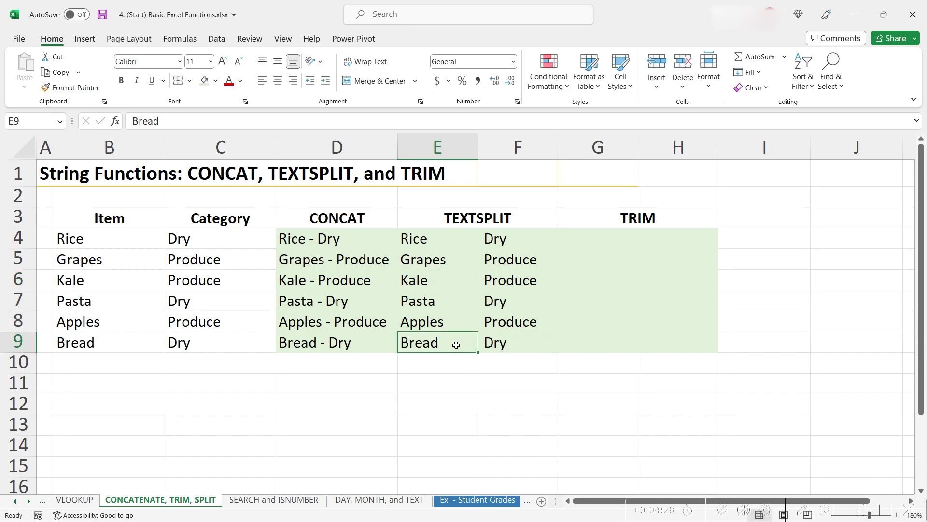
{"action": "left_click", "coordinate": [436, 238]}
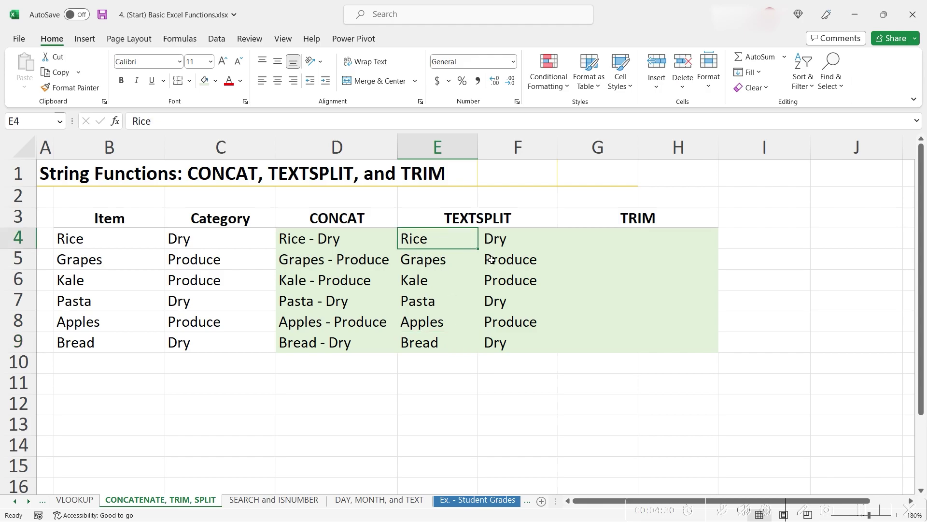
{"action": "key", "text": "F2"}
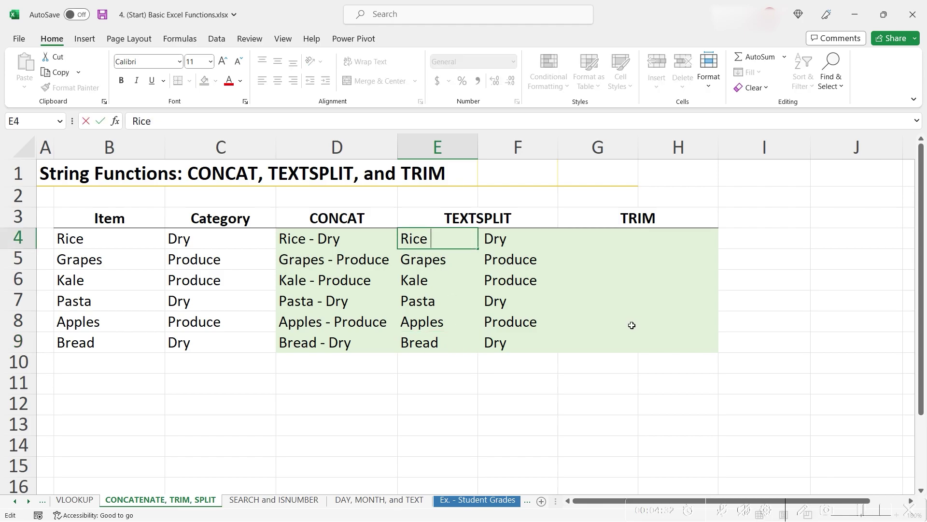
{"action": "double_click", "coordinate": [429, 238]}
{"action": "left_click", "coordinate": [443, 256]}
{"action": "key", "text": "F2"}
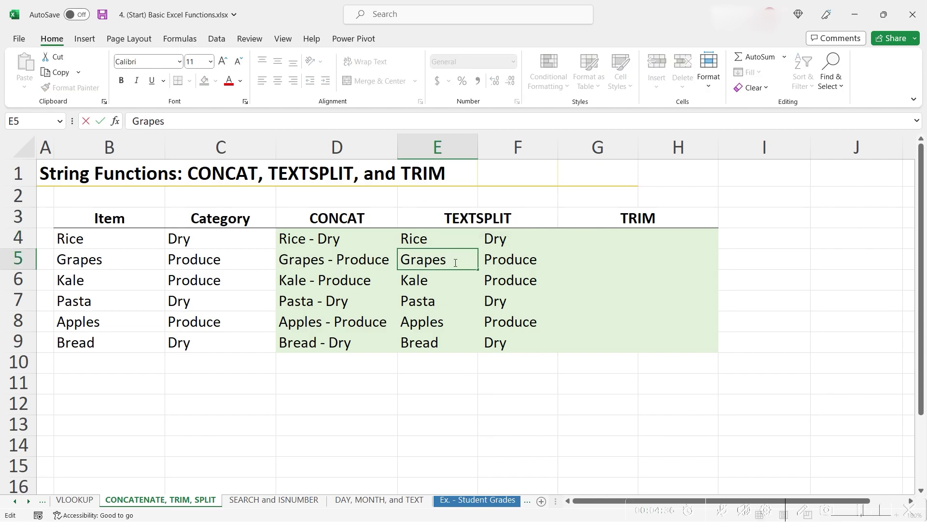
{"action": "double_click", "coordinate": [448, 262]}
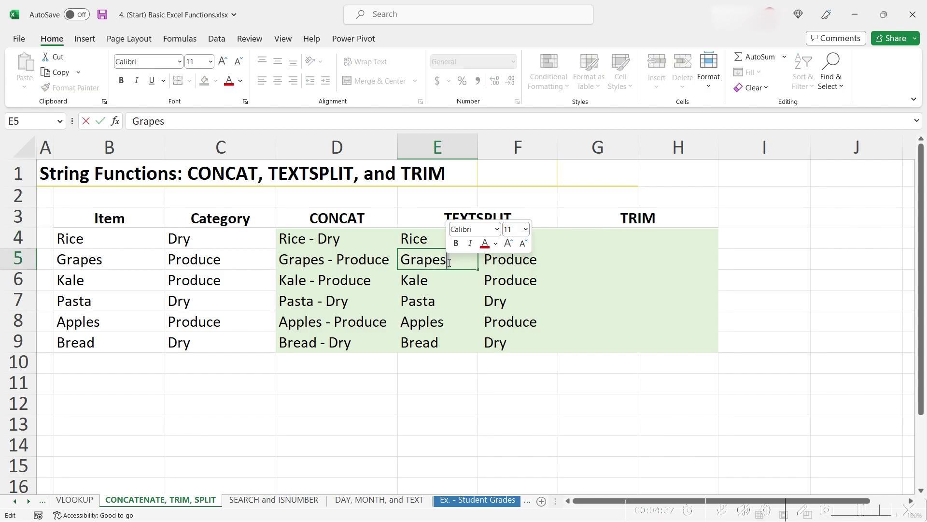
{"action": "left_click", "coordinate": [478, 283]}
{"action": "left_click", "coordinate": [493, 237]}
{"action": "key", "text": "F2"}
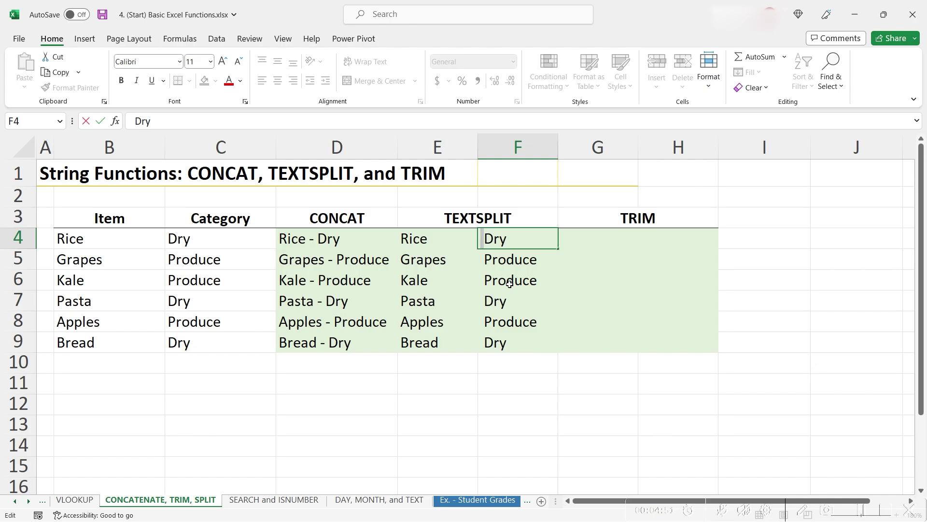
{"action": "left_click", "coordinate": [599, 245]}
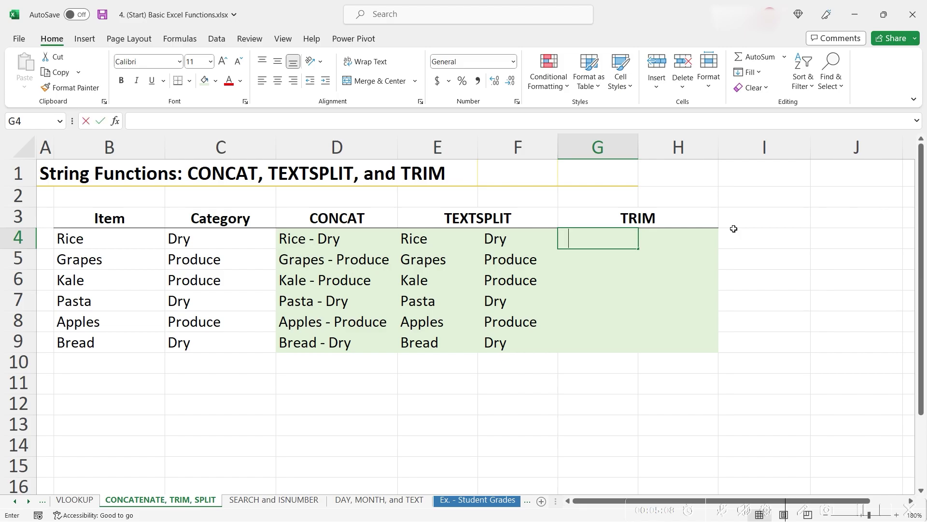
Step: Enter =TRIM(E4) in G4 and fill it across and down to H9
{"action": "type", "text": "=trim"}
{"action": "key", "text": "Tab"}
{"action": "key", "text": "Left"}
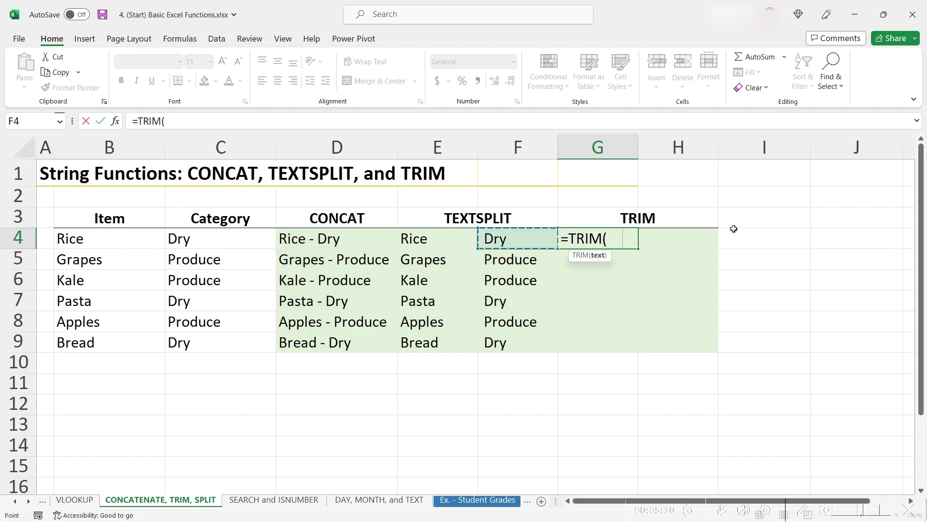
{"action": "key", "text": "Left"}
{"action": "type", "text": ")"}
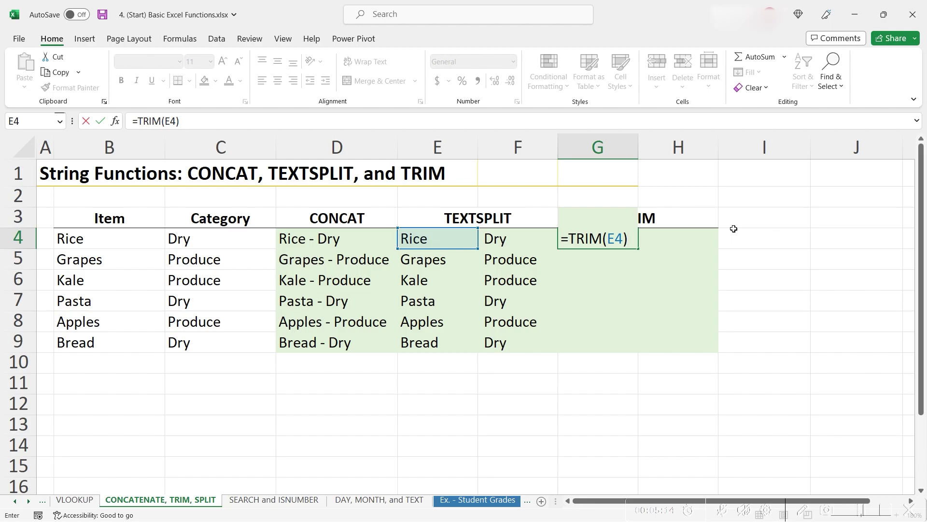
{"action": "key", "text": "Return"}
{"action": "key", "text": "Up"}
{"action": "key", "text": "F2"}
{"action": "key", "text": "Return"}
{"action": "key", "text": "Up"}
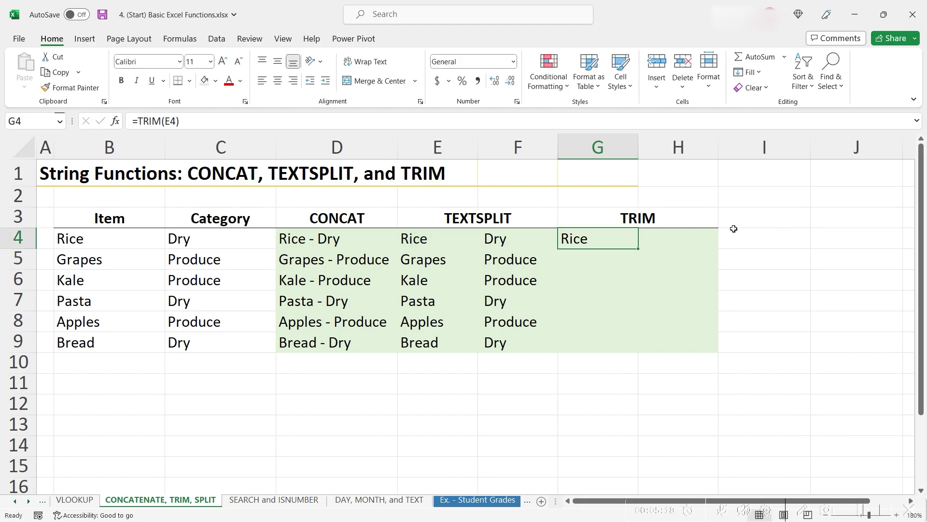
{"action": "left_click_drag", "start_coordinate": [638, 248], "coordinate": [697, 346]}
{"action": "left_click", "coordinate": [683, 254]}
Step: Copy G4:H9 and paste it over itself as values only
{"action": "left_click", "coordinate": [600, 237]}
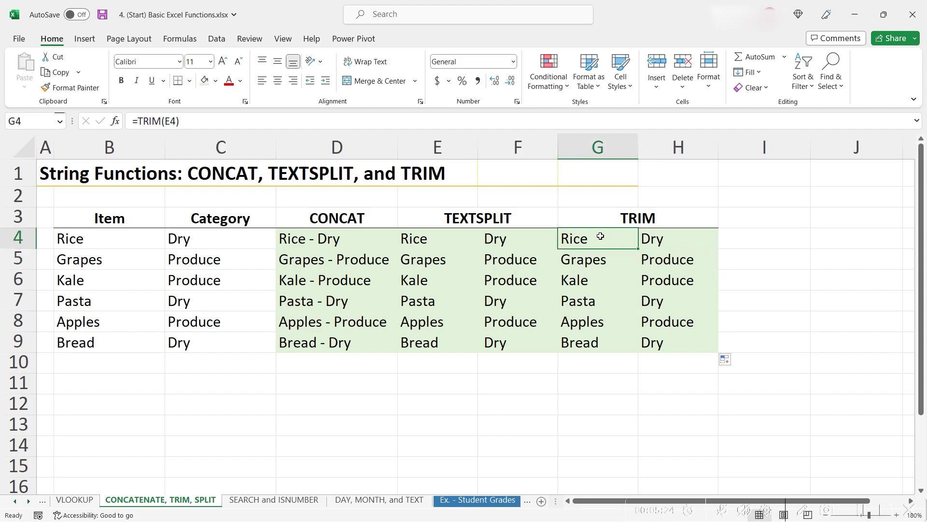
{"action": "left_click", "coordinate": [686, 348], "text": "shift"}
{"action": "key", "text": "ctrl+c"}
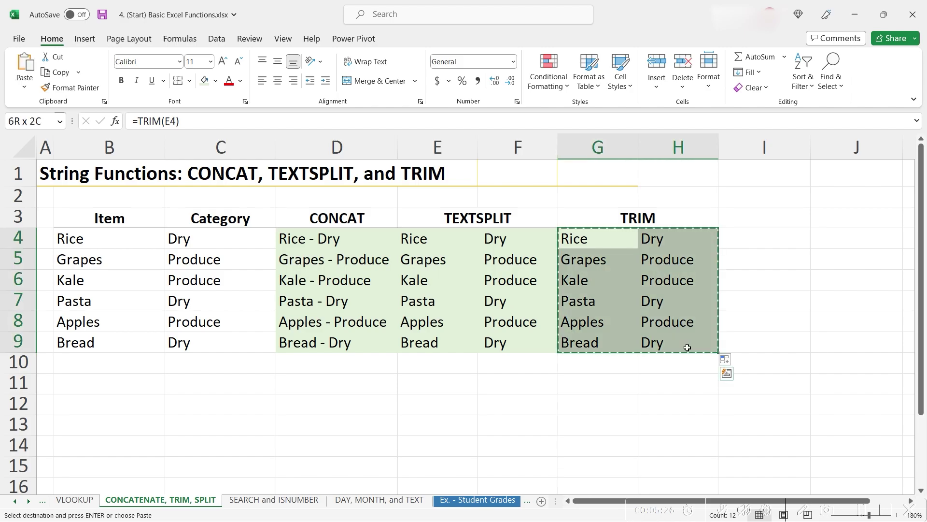
{"action": "key", "text": "alt+h"}
{"action": "key", "text": "v"}
{"action": "key", "text": "v"}
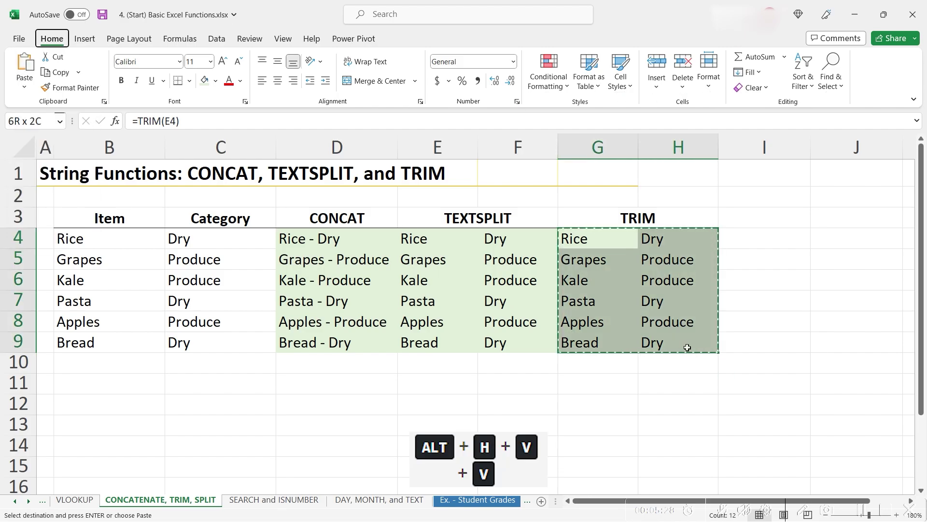
Step: Check that G4 and H4 hold plain values, with Dry lacking a leading space
{"action": "key", "text": "Down"}
{"action": "key", "text": "Up"}
{"action": "key", "text": "Escape"}
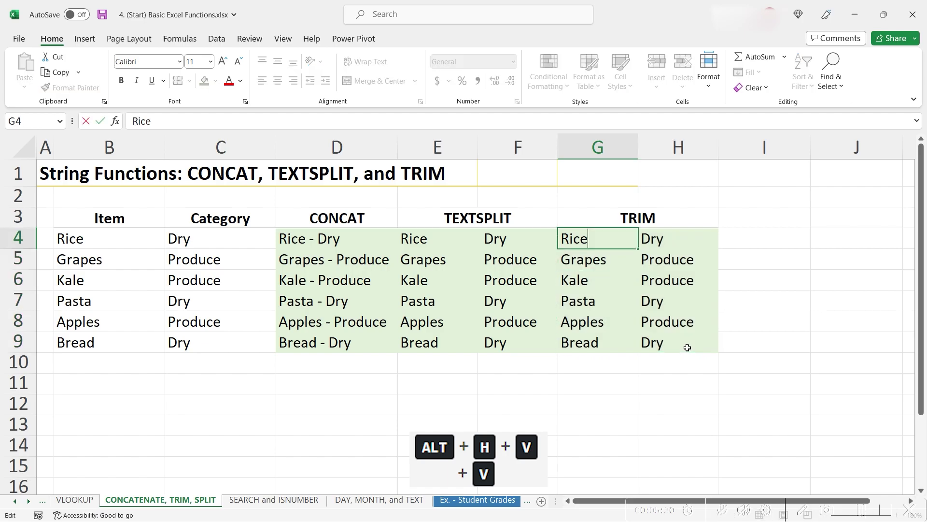
{"action": "key", "text": "Down"}
{"action": "key", "text": "Up"}
{"action": "key", "text": "Right"}
{"action": "key", "text": "F2"}
{"action": "key", "text": "Home"}
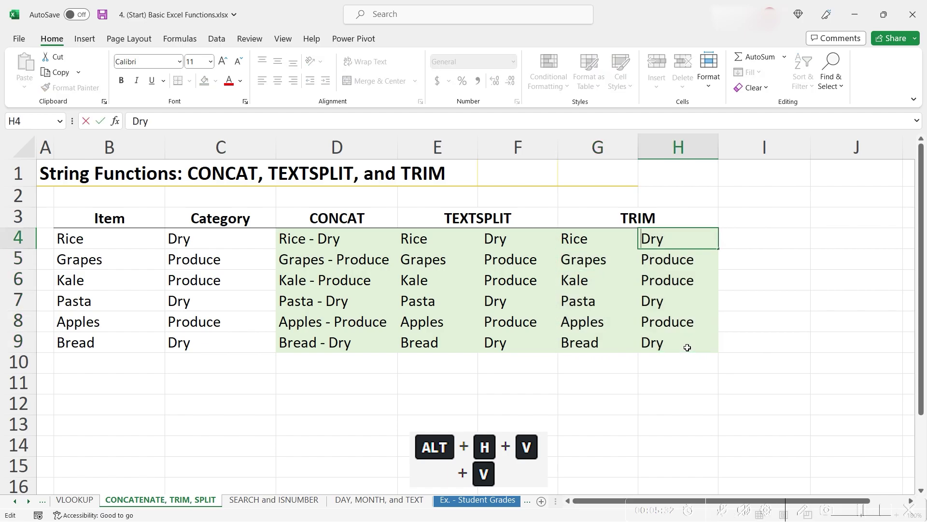